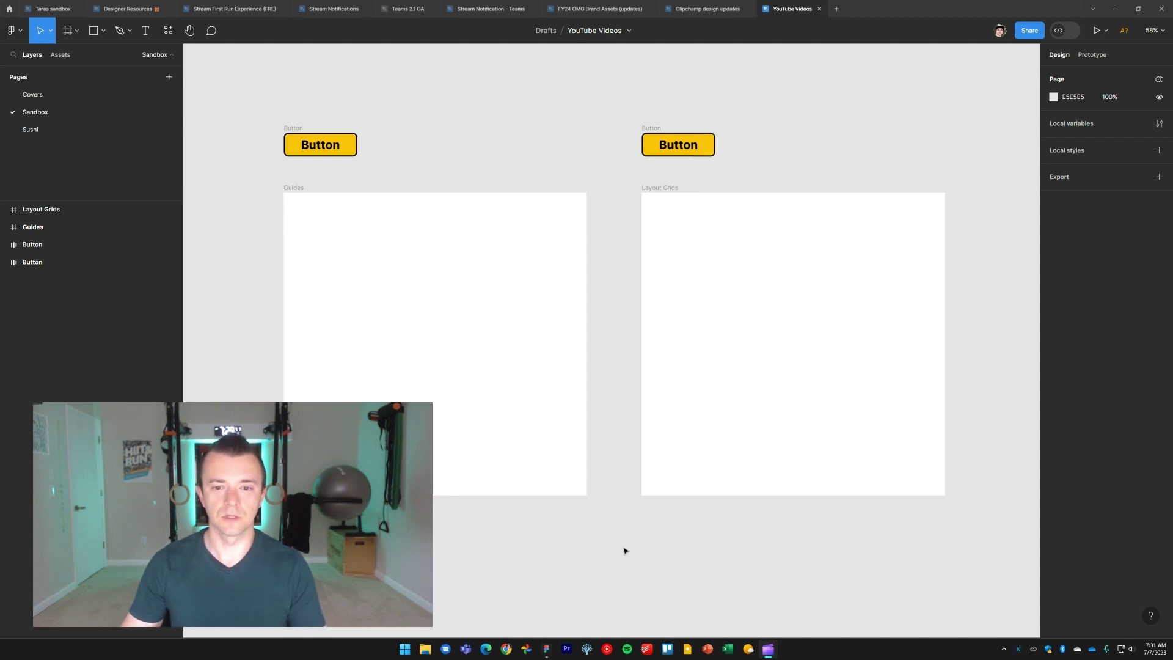
- Pan the canvas and select the Guides and Layout Grids frames in turn, then deselect
left_click_drag(623, 547, 604, 549)
left_click(442, 383)
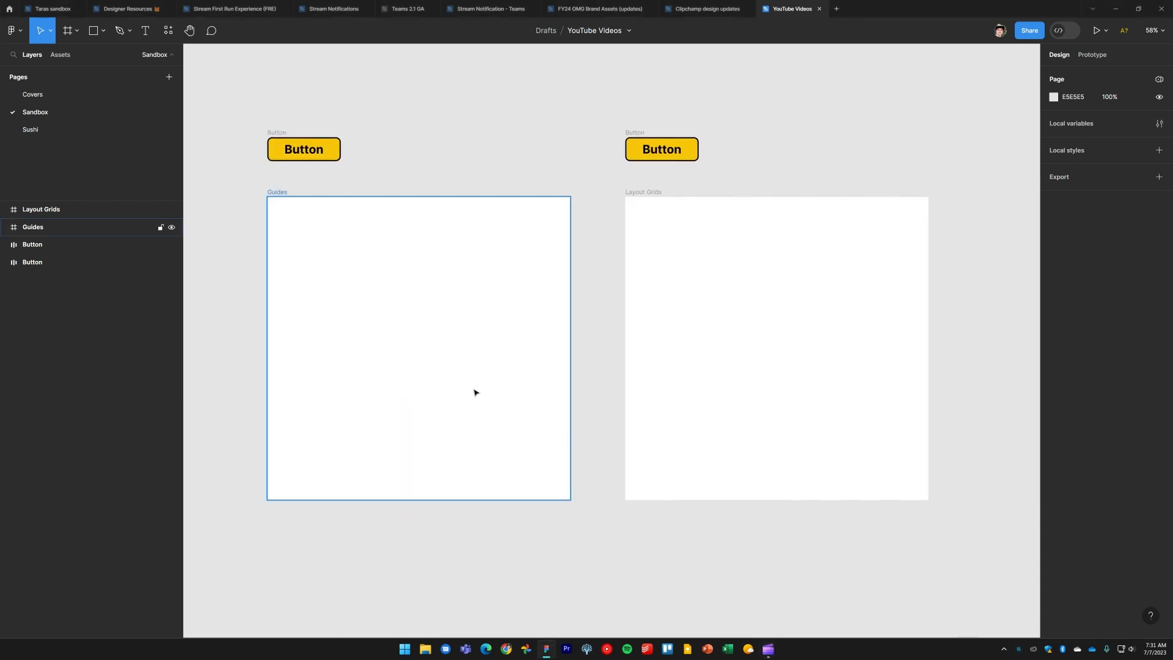
left_click(750, 374)
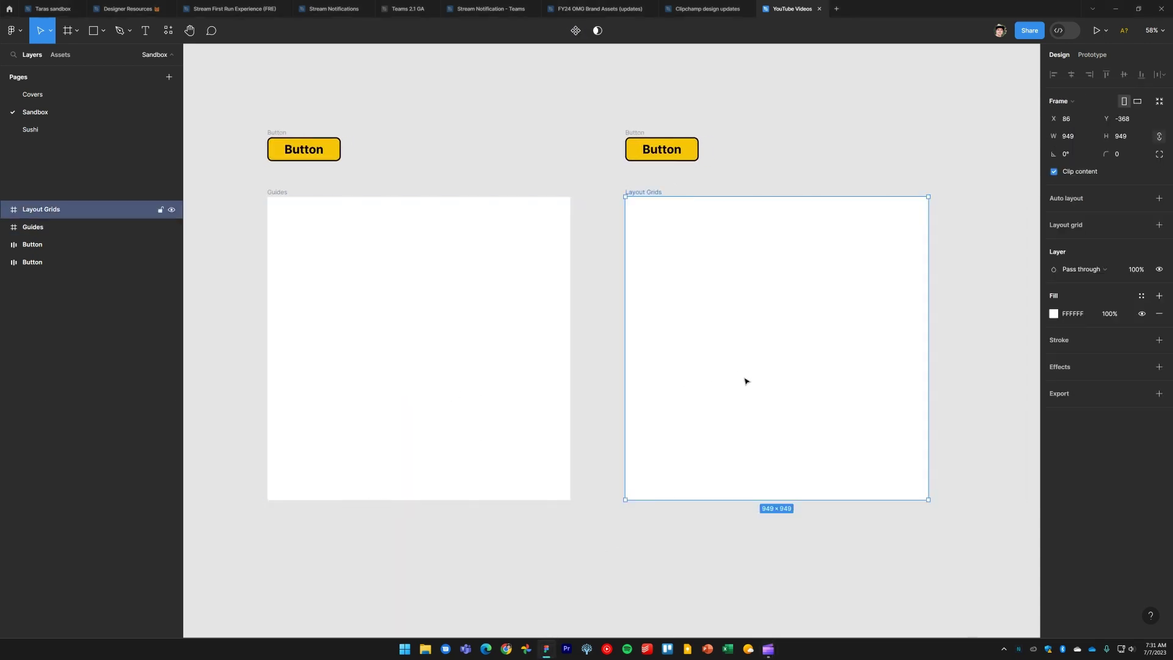
left_click(543, 165)
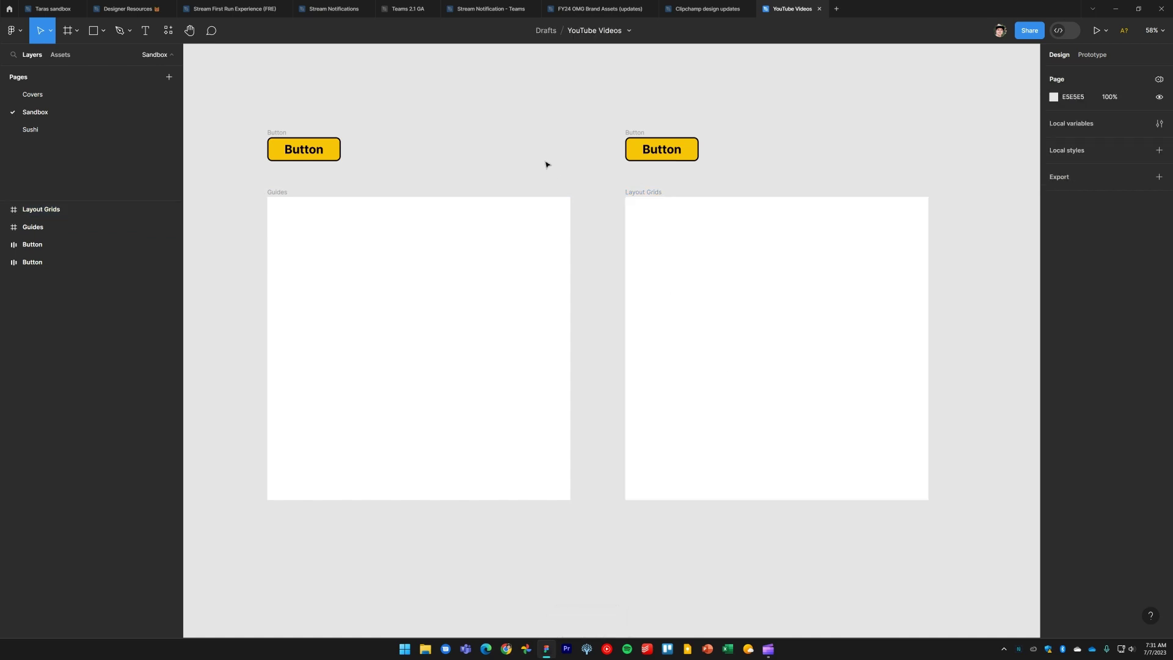
- Show rulers, add two vertical and two horizontal guides inside the Guides frame, then move the left Button in
key("shift+r")
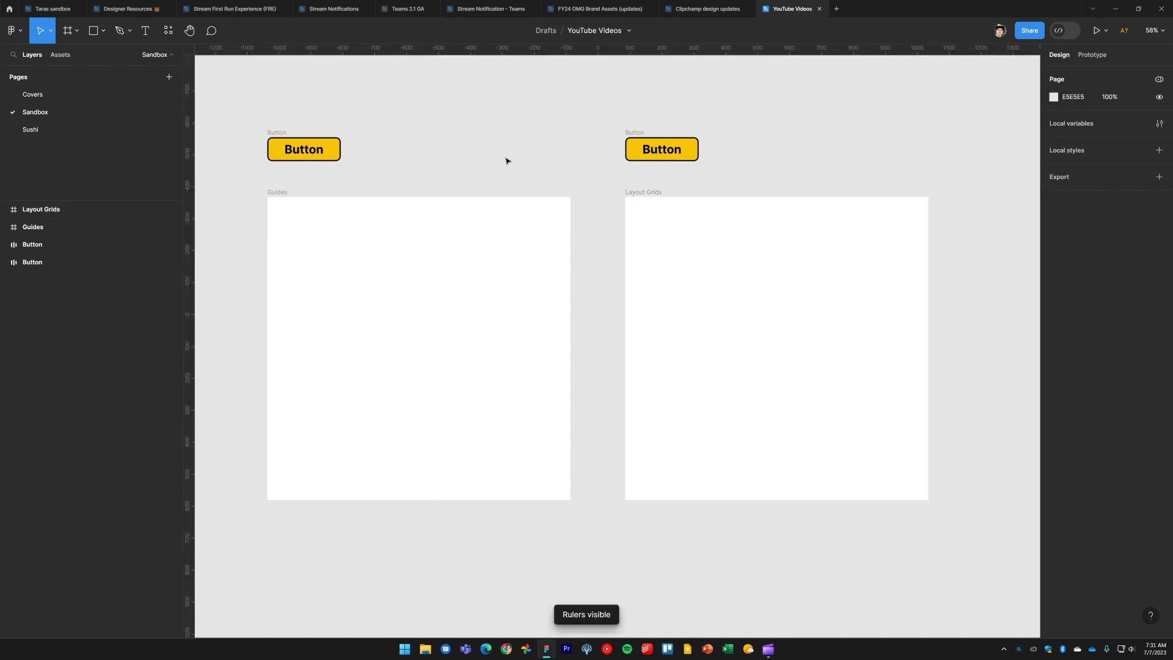
left_click_drag(191, 201, 287, 243)
left_click_drag(372, 48, 390, 215)
left_click_drag(186, 255, 549, 295)
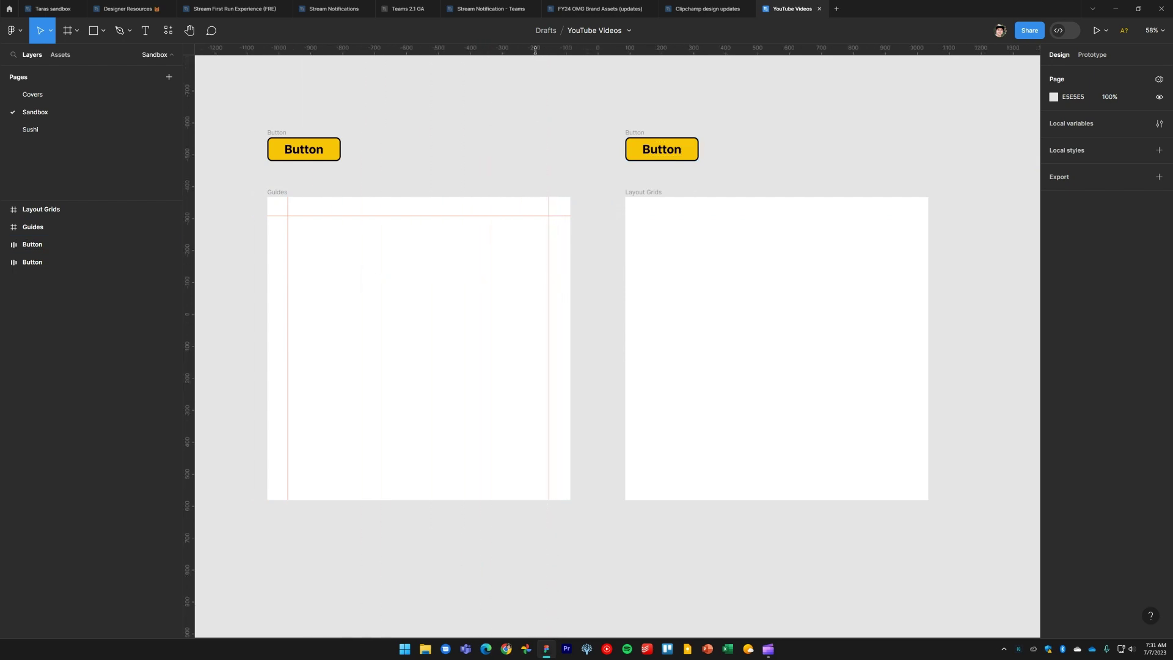
left_click_drag(535, 51, 529, 480)
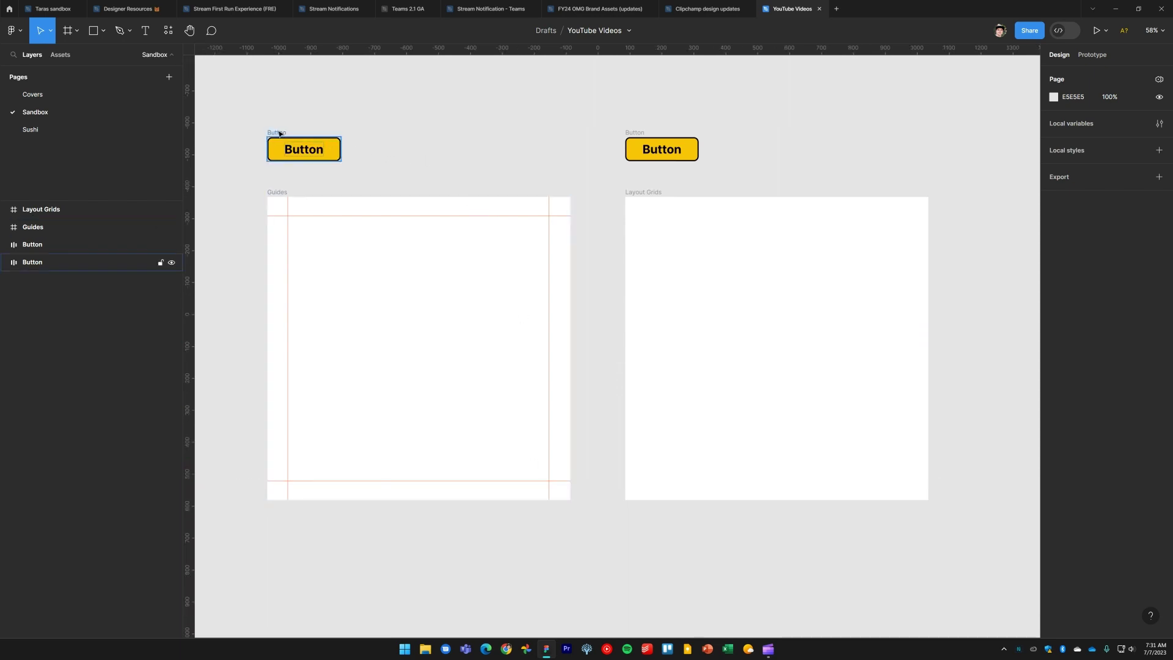
left_click_drag(274, 130, 328, 157)
left_click(380, 178)
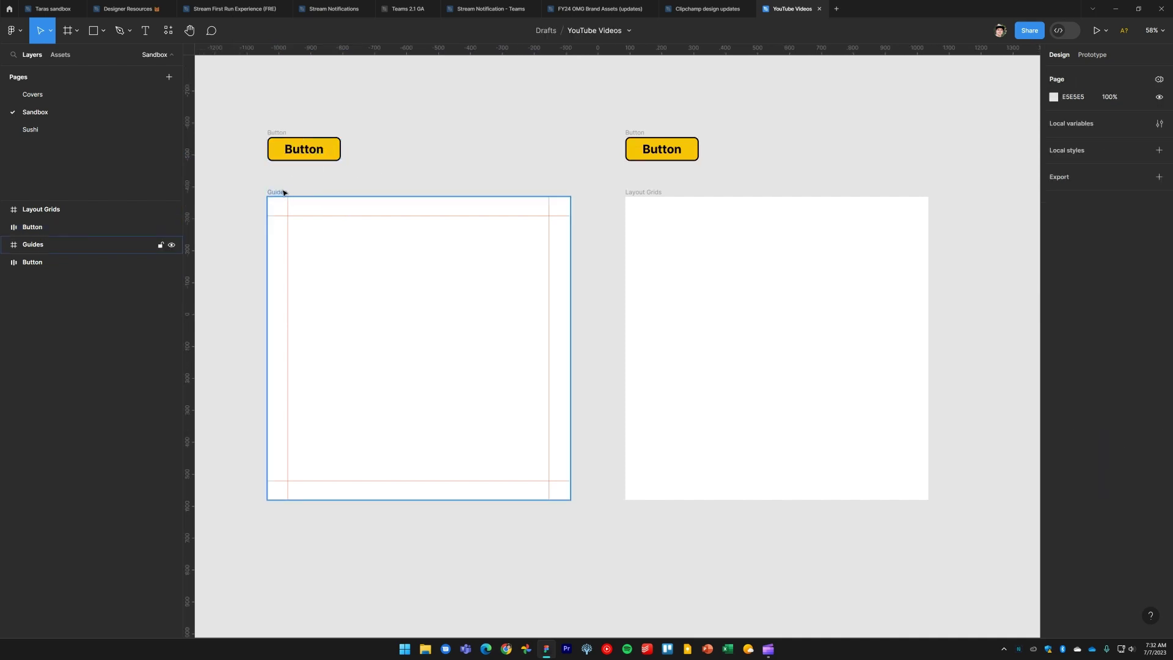
left_click(284, 193)
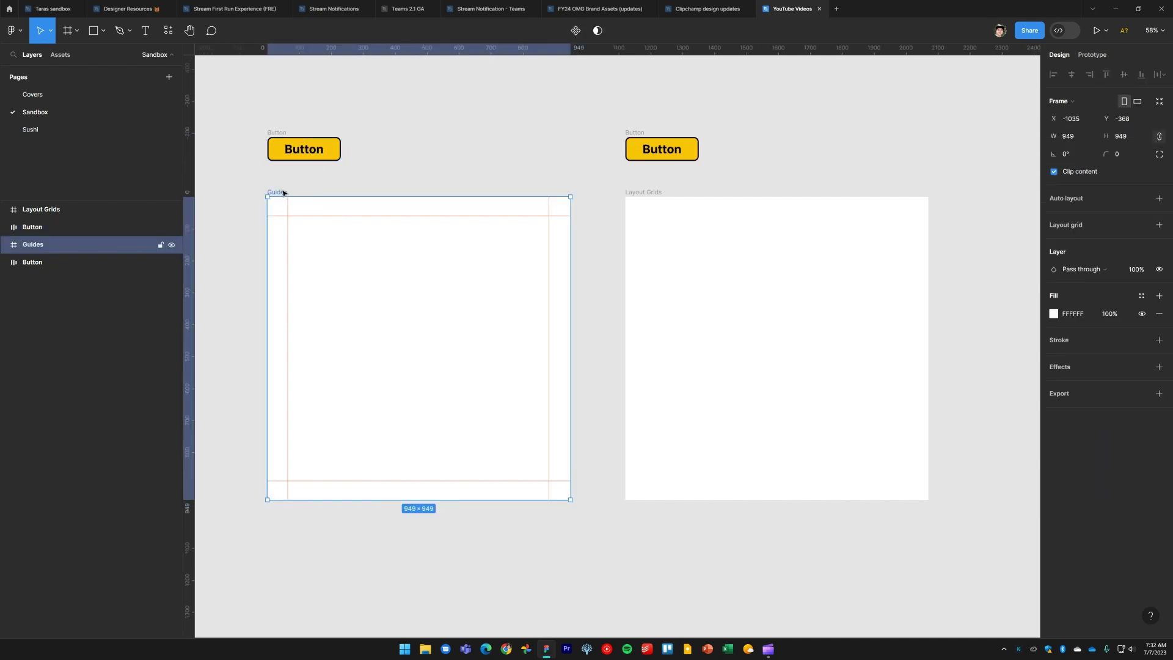
left_click_drag(568, 500, 707, 585)
key("ctrl+z")
- Add a layout grid to the Layout Grids frame and switch its type to Columns
left_click(613, 226)
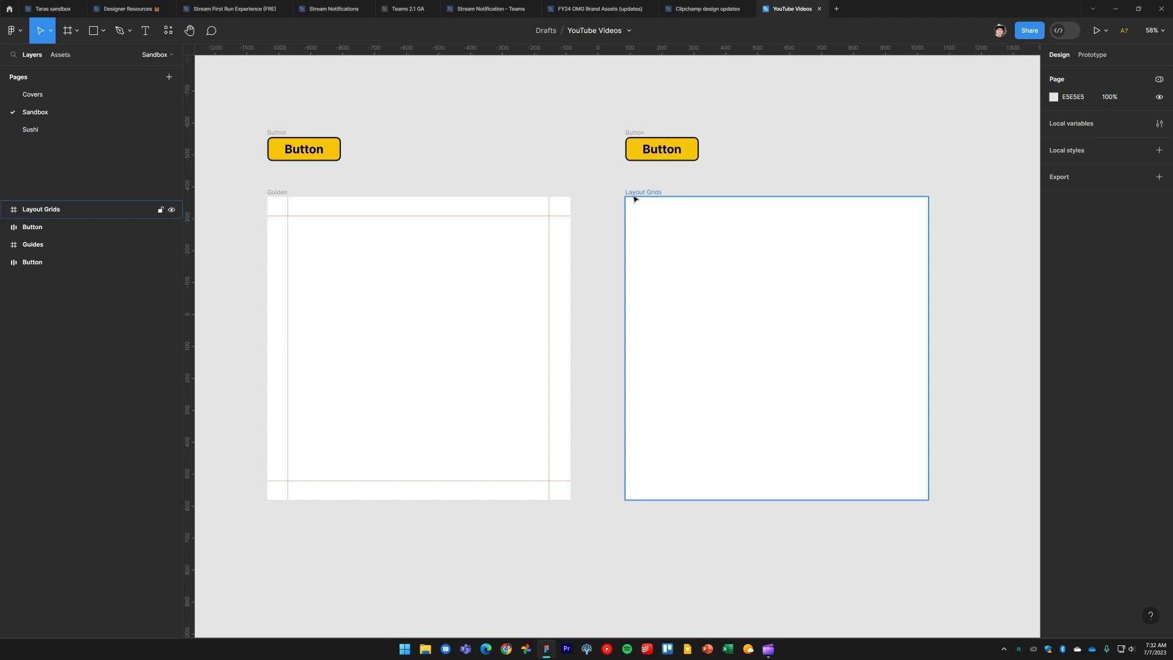
left_click(716, 280)
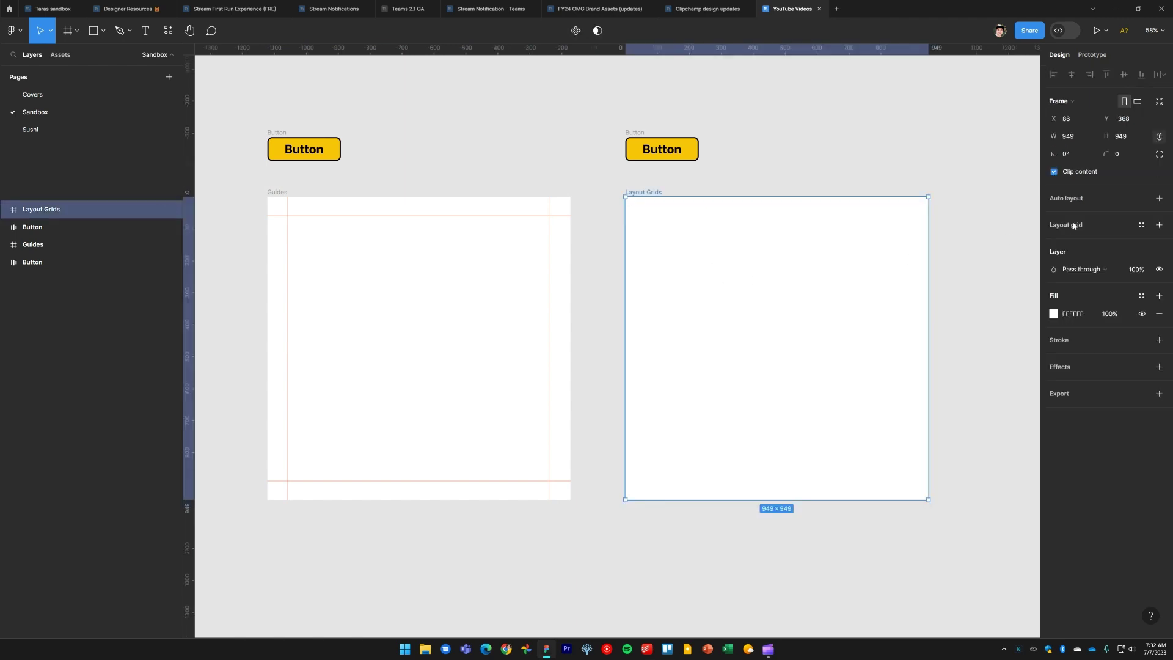
left_click(1159, 226)
left_click(1055, 244)
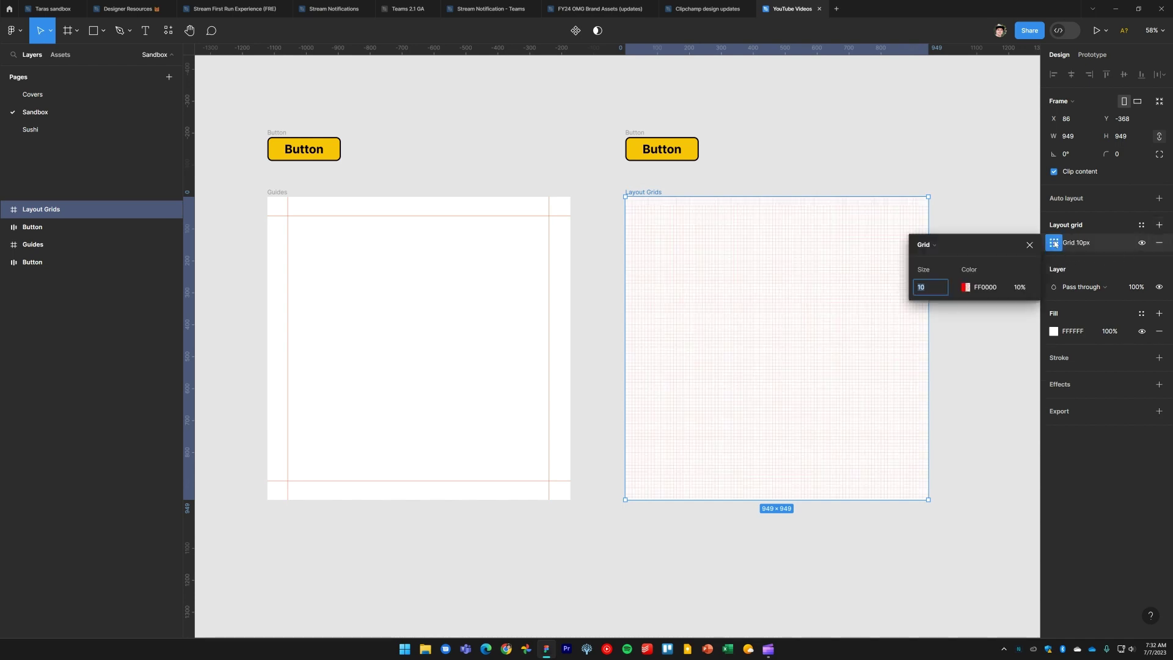
left_click(947, 246)
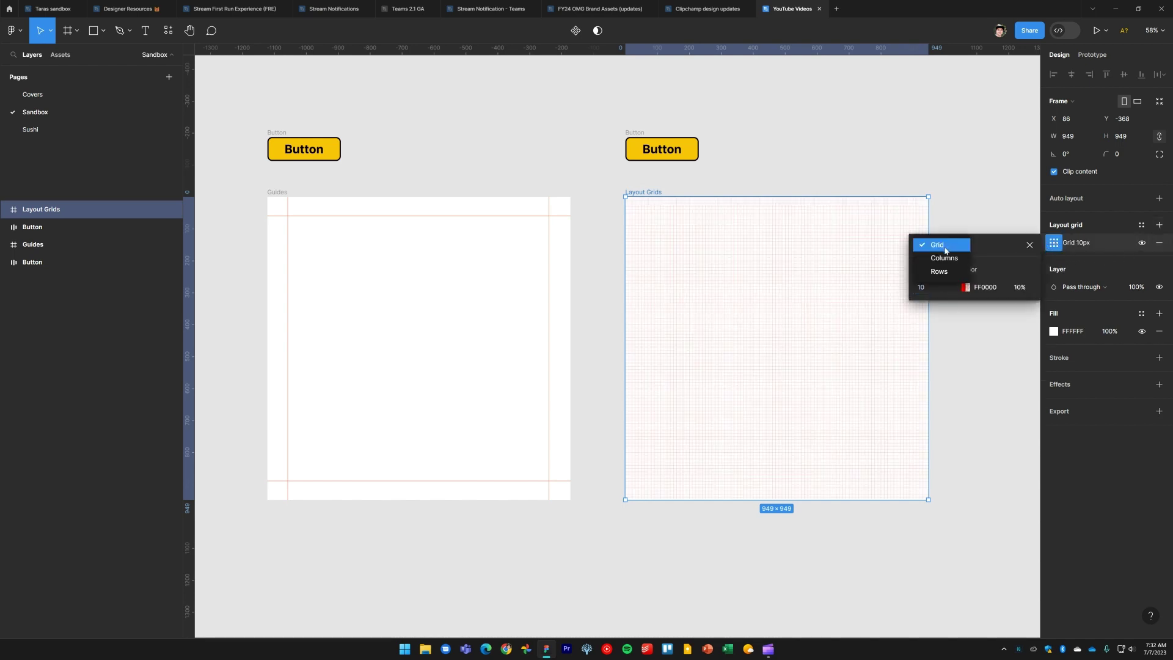
left_click(944, 256)
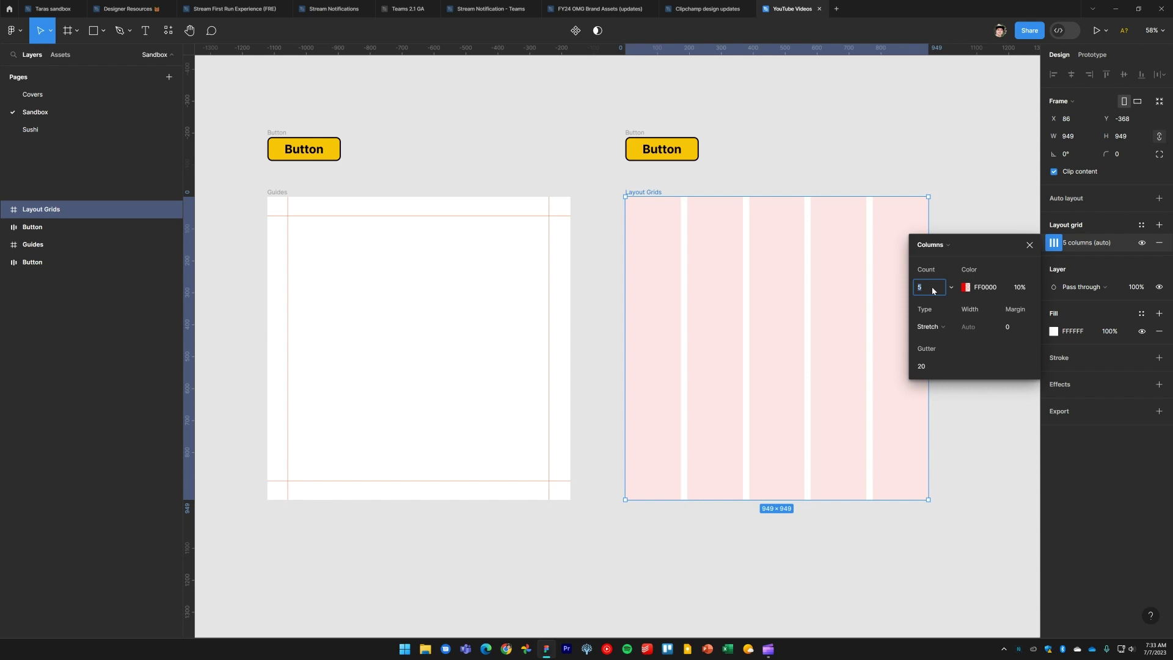
- Set the column grid to 1 column, 50% opacity, 80 margin and 0 gutter
left_click(973, 289)
key("Tab")
type("50")
key("Tab")
key("Tab")
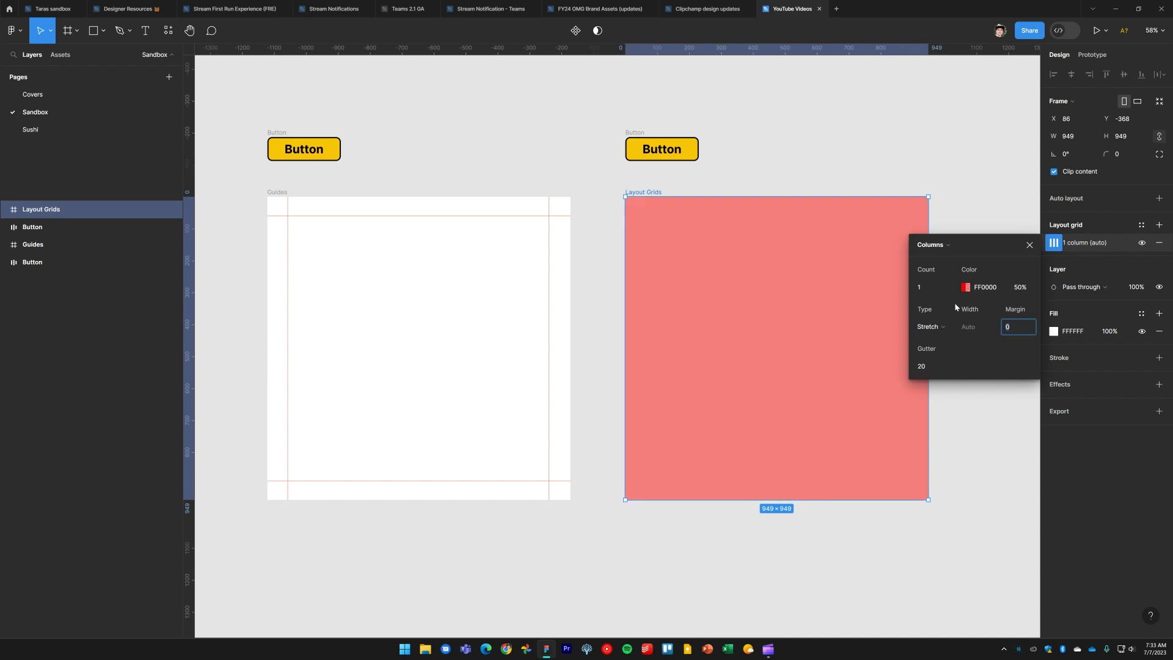
type("80")
key("Tab")
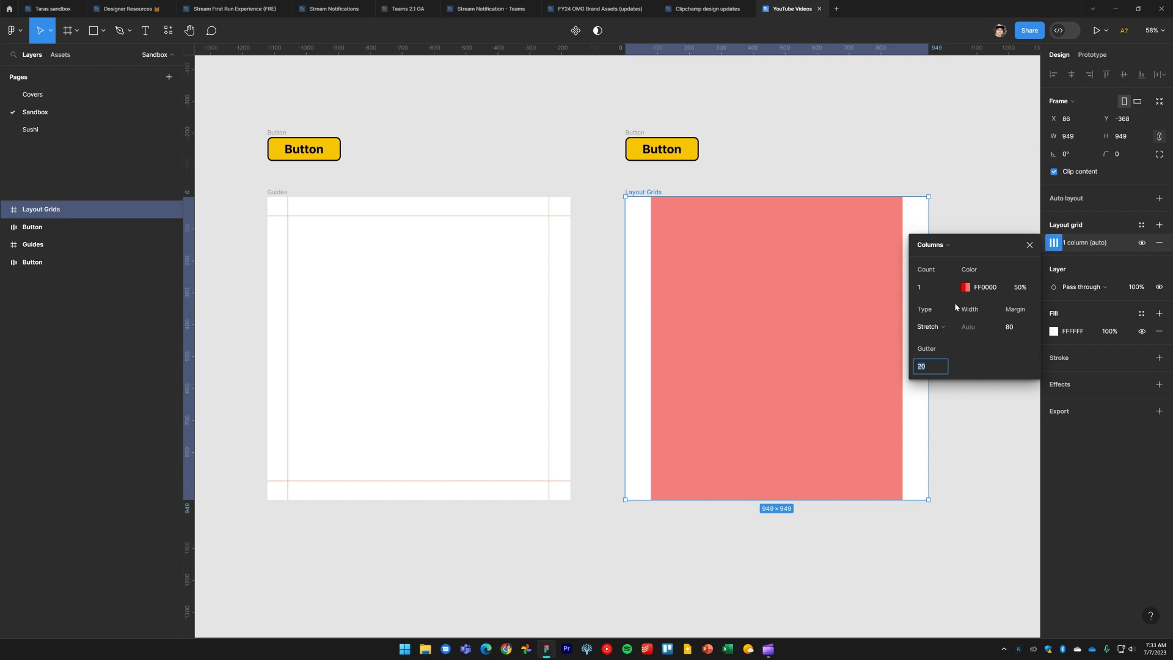
type("0")
key("Return")
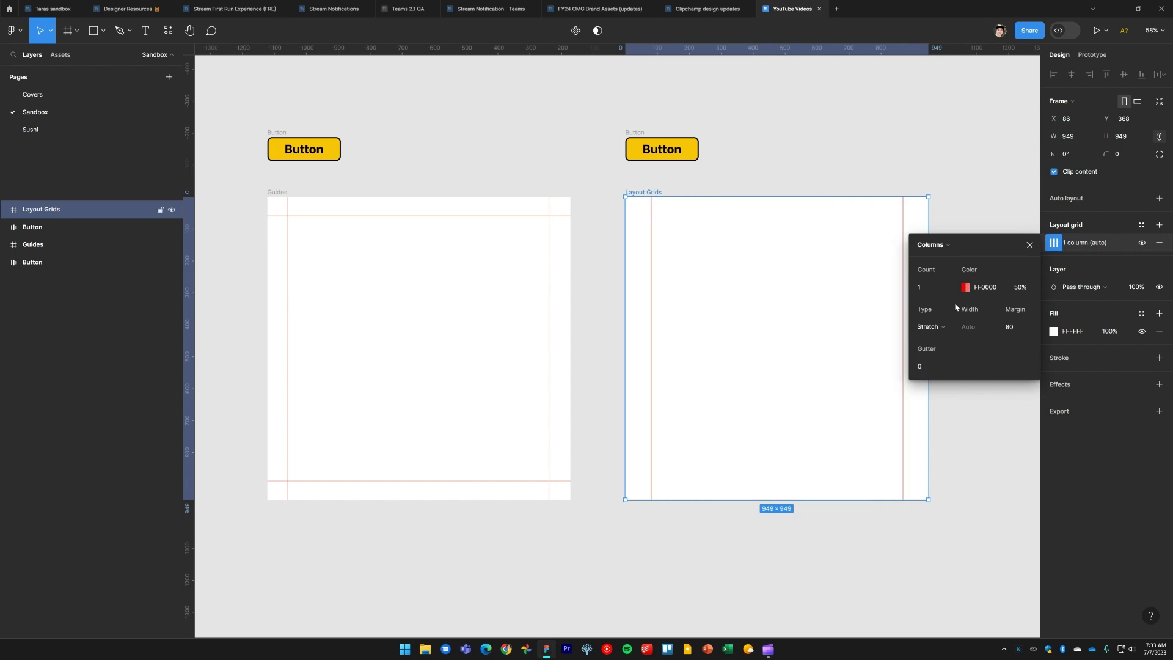
left_click(1030, 245)
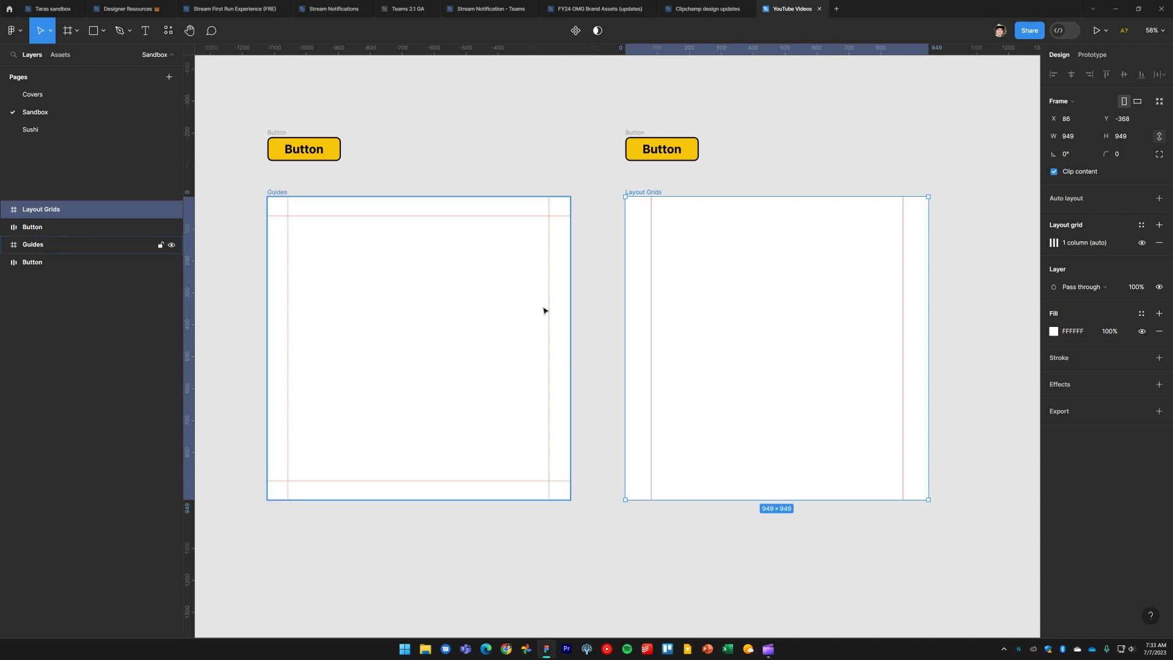
- Duplicate the column layout grid and change the copy's type to Rows
left_click(1045, 245)
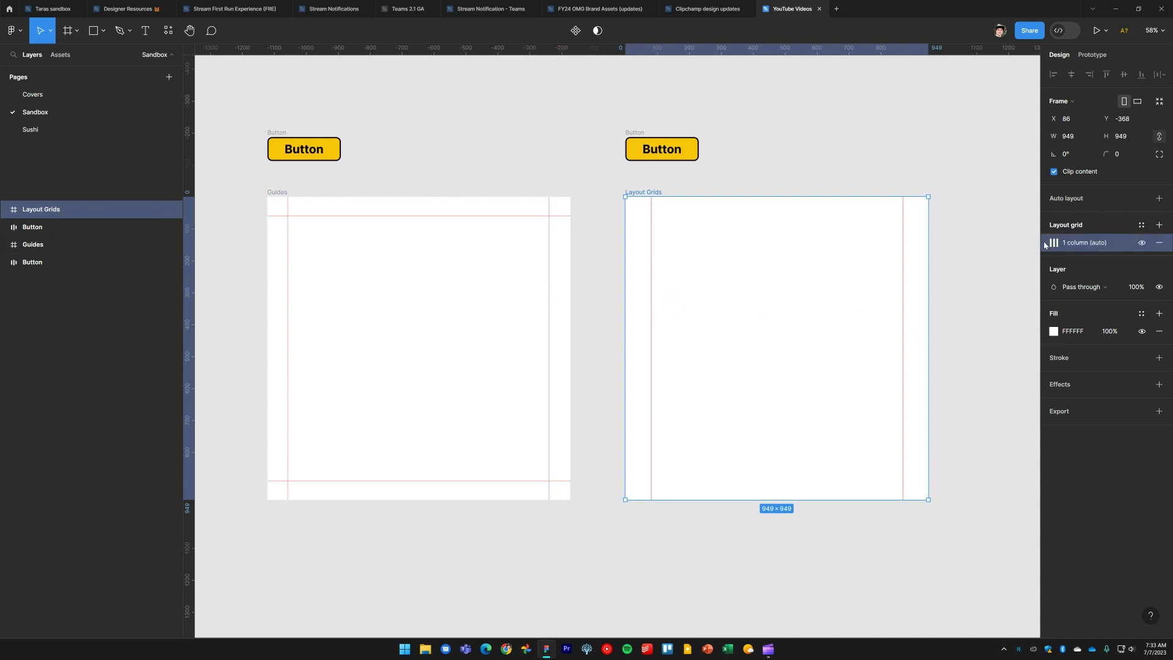
key("ctrl+d")
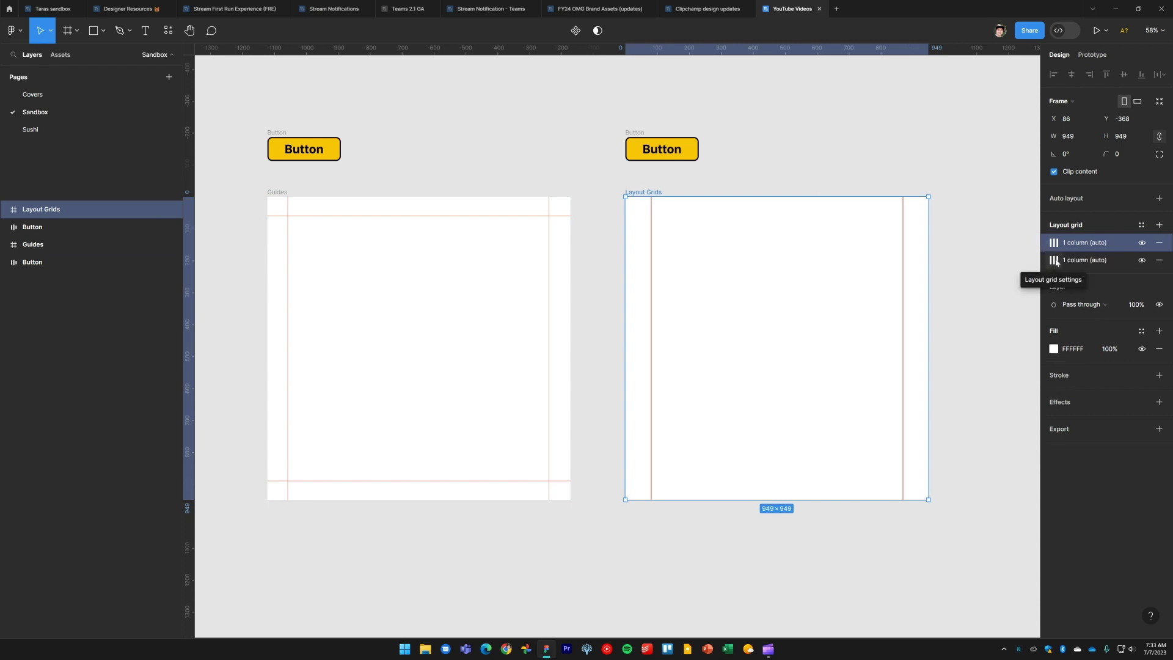
left_click(1054, 260)
left_click(948, 263)
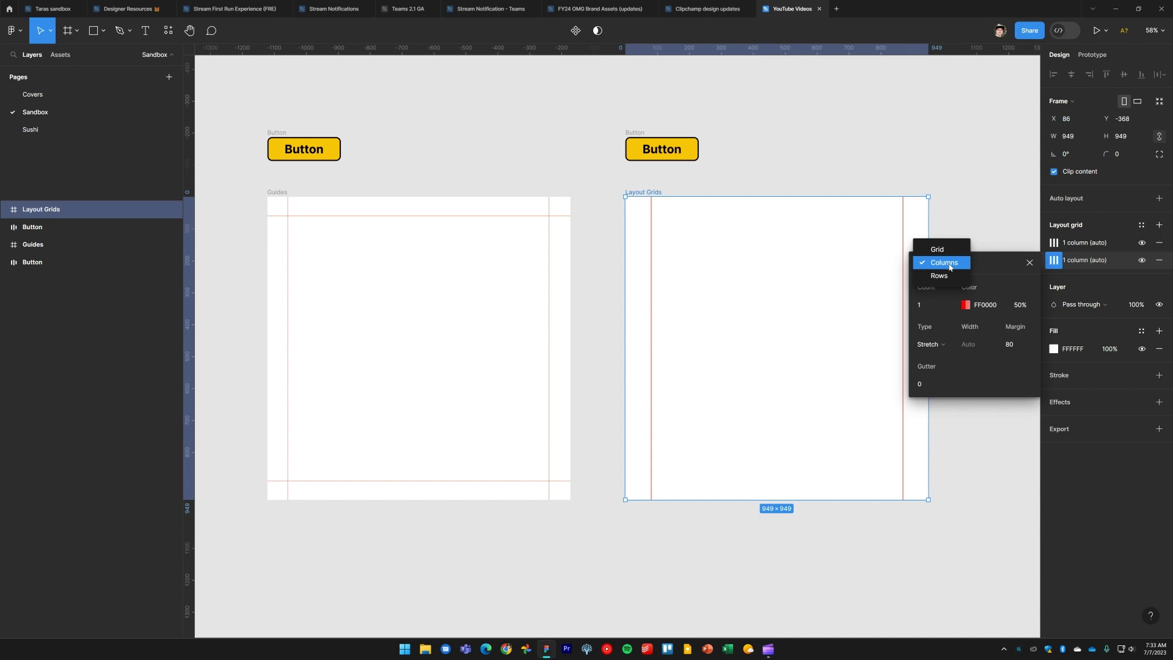
left_click(951, 275)
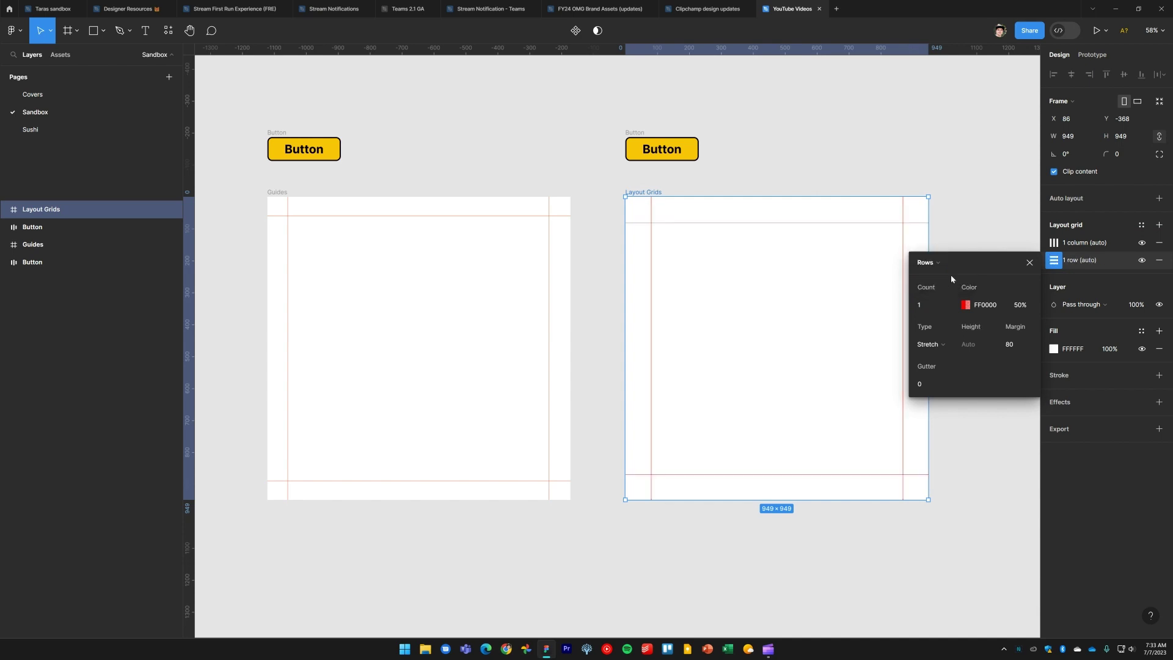
left_click(972, 230)
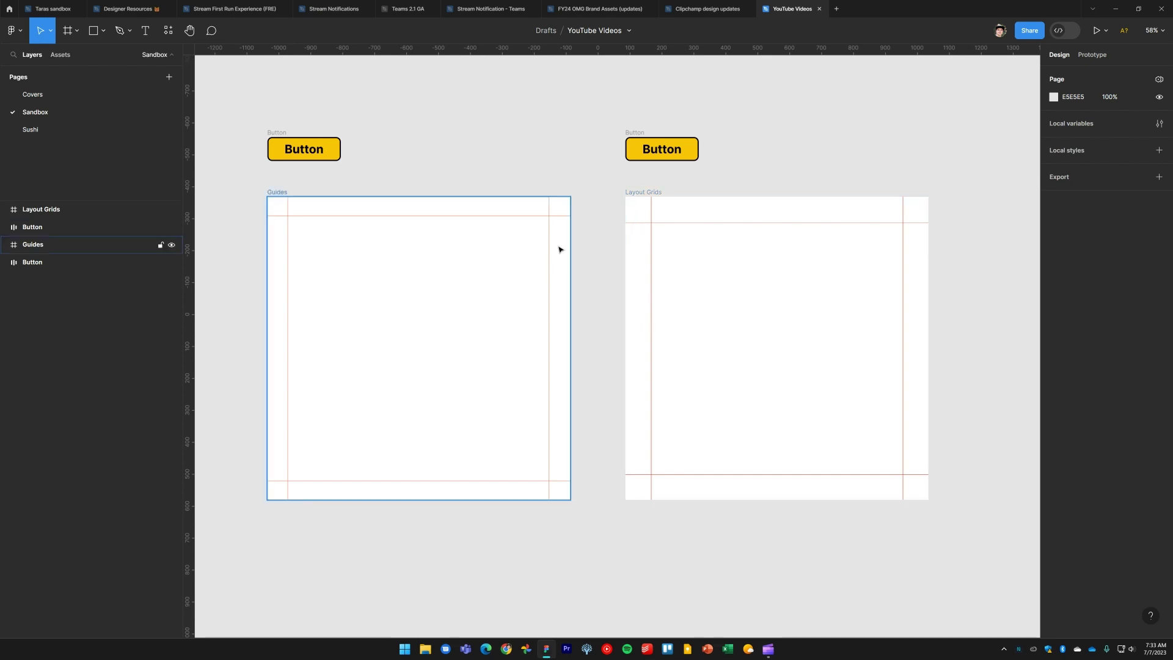
left_click(649, 194)
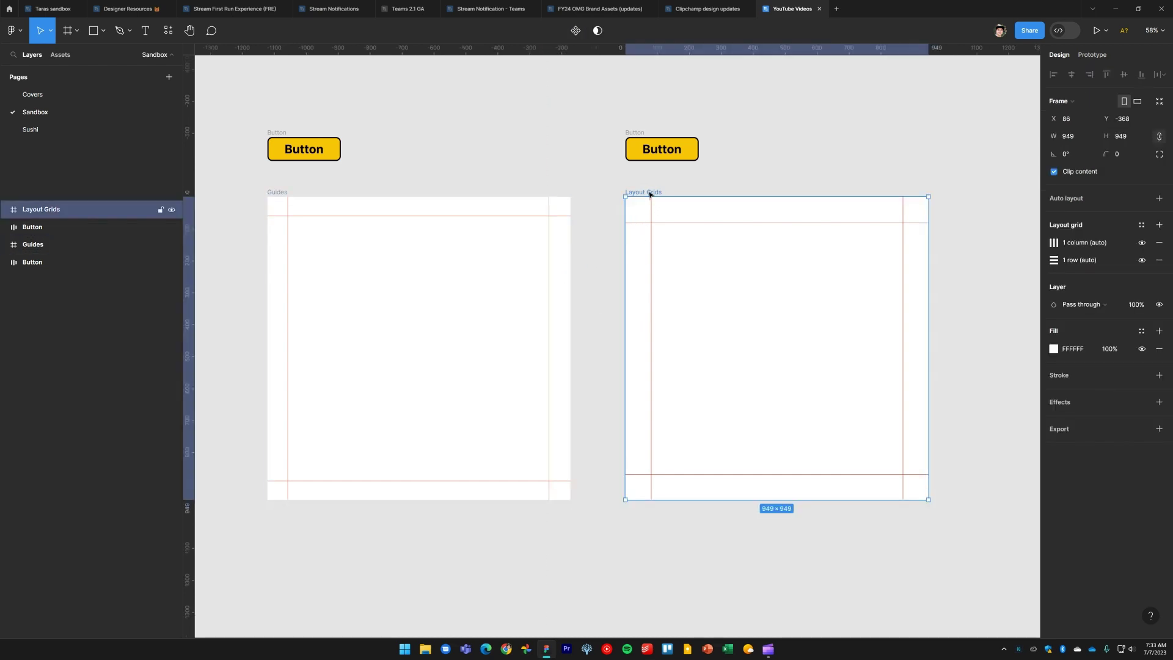
left_click_drag(776, 374, 607, 340)
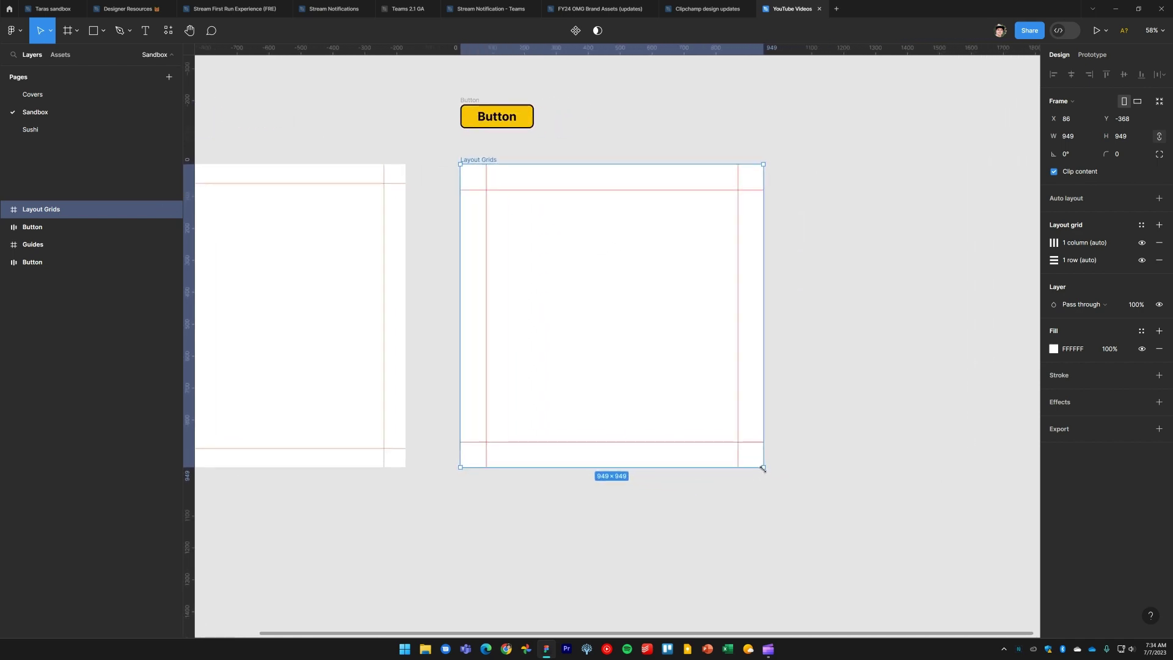
left_click_drag(763, 468, 750, 366)
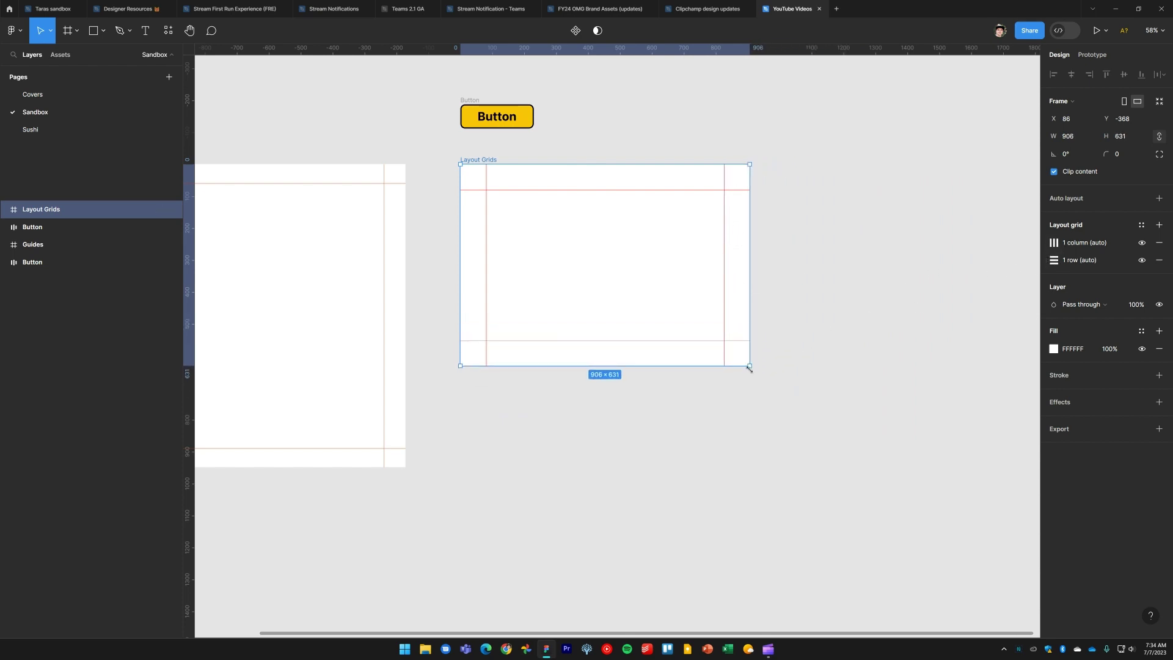
left_click_drag(750, 367, 880, 501)
left_click_drag(830, 407, 909, 417)
left_click(944, 388)
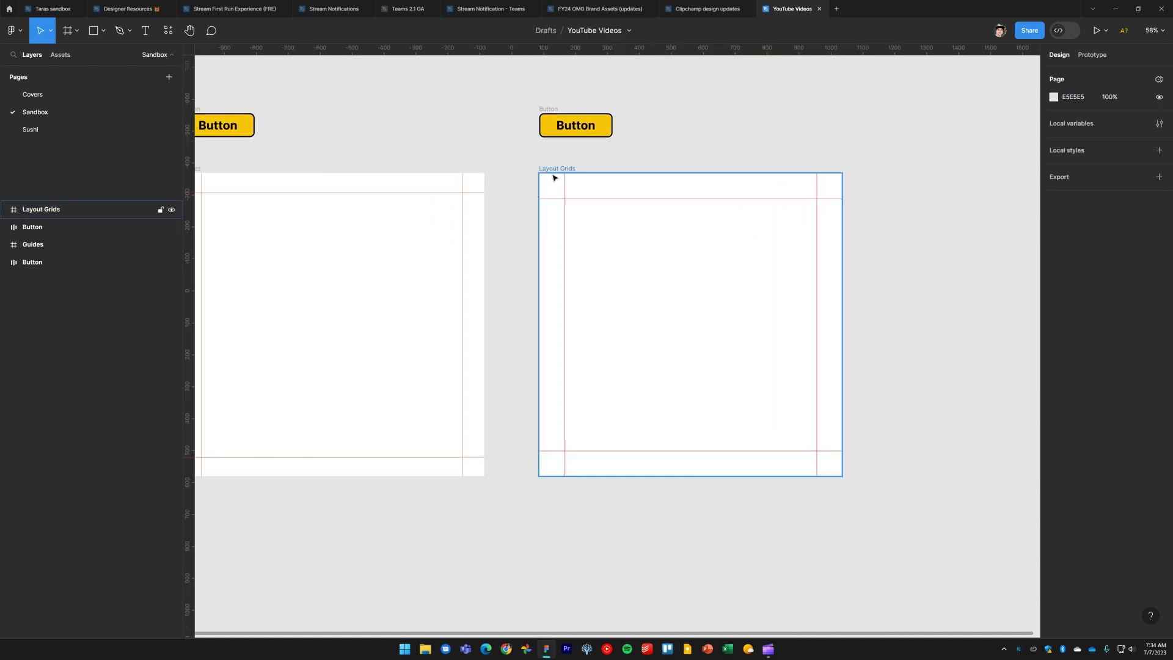
left_click(561, 173)
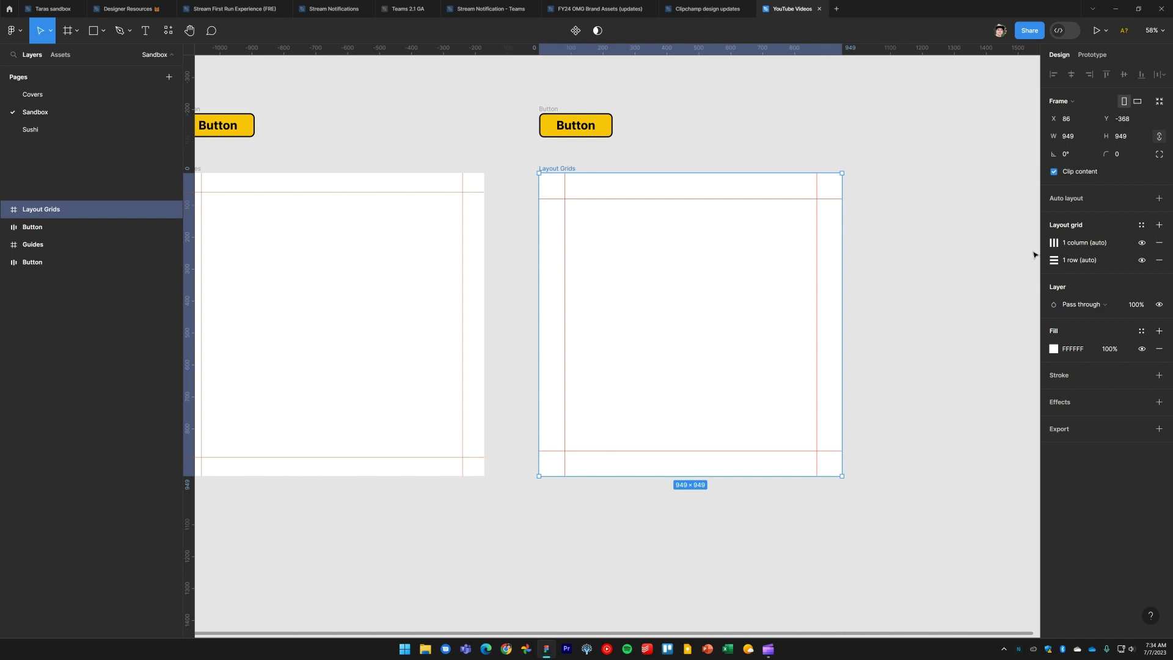
- Raise the column grid count to 6, then resize the frame to watch the columns stretch
left_click(1054, 242)
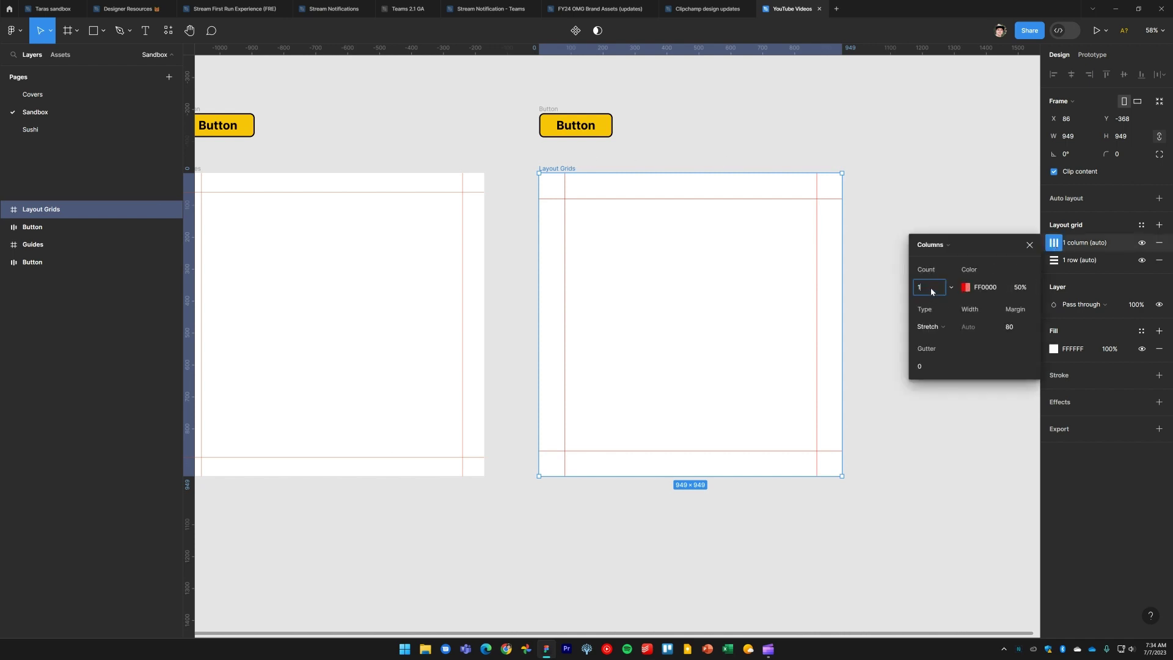
key("Up")
key("Up")
key("Up")
key("Up")
key("Up")
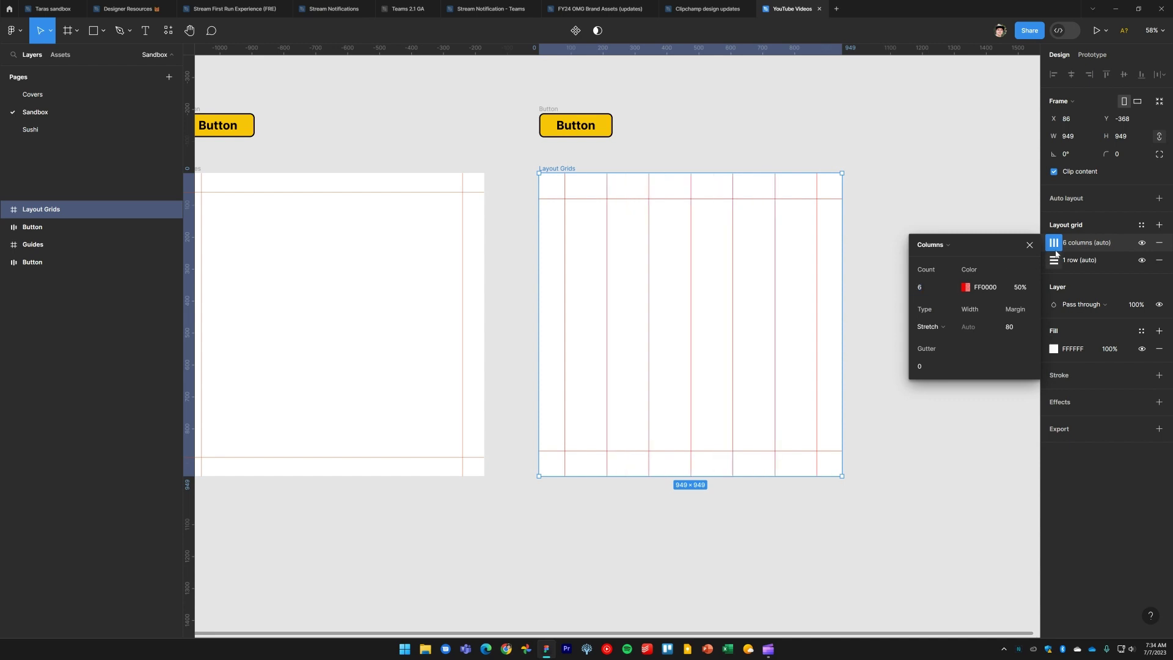
left_click(1029, 244)
left_click_drag(842, 475, 851, 575)
- Undo the resize and move the second yellow Button into the Layout Grids frame onto the columns
key("ctrl+z")
left_click(870, 566)
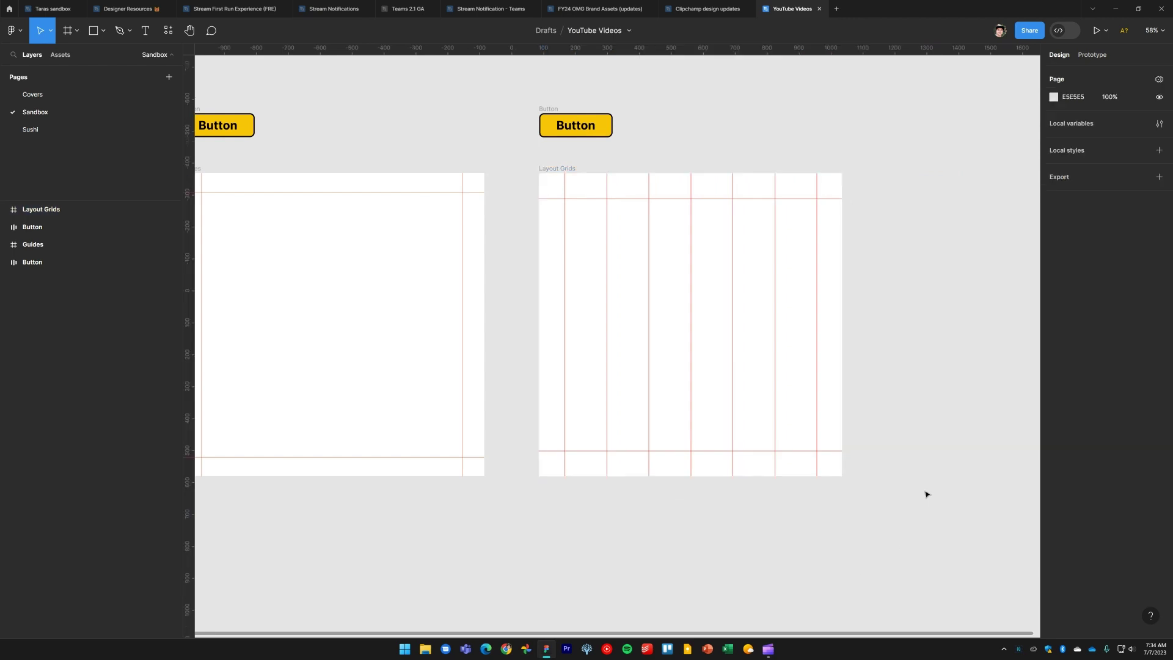
left_click_drag(553, 112, 651, 265)
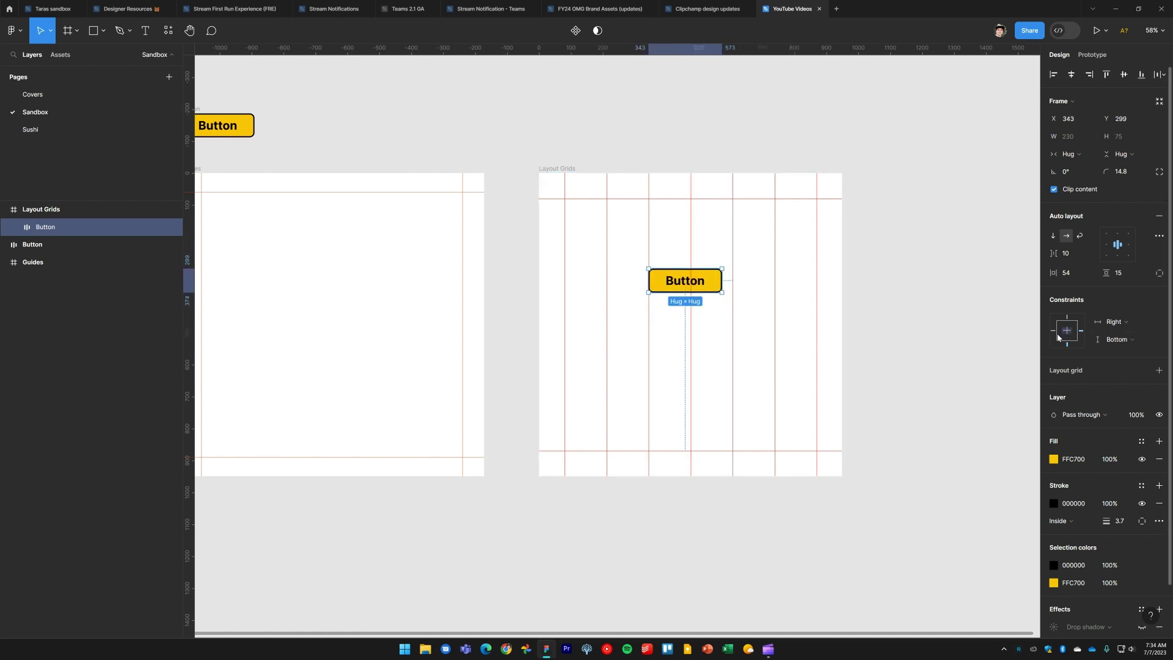
left_click(889, 168)
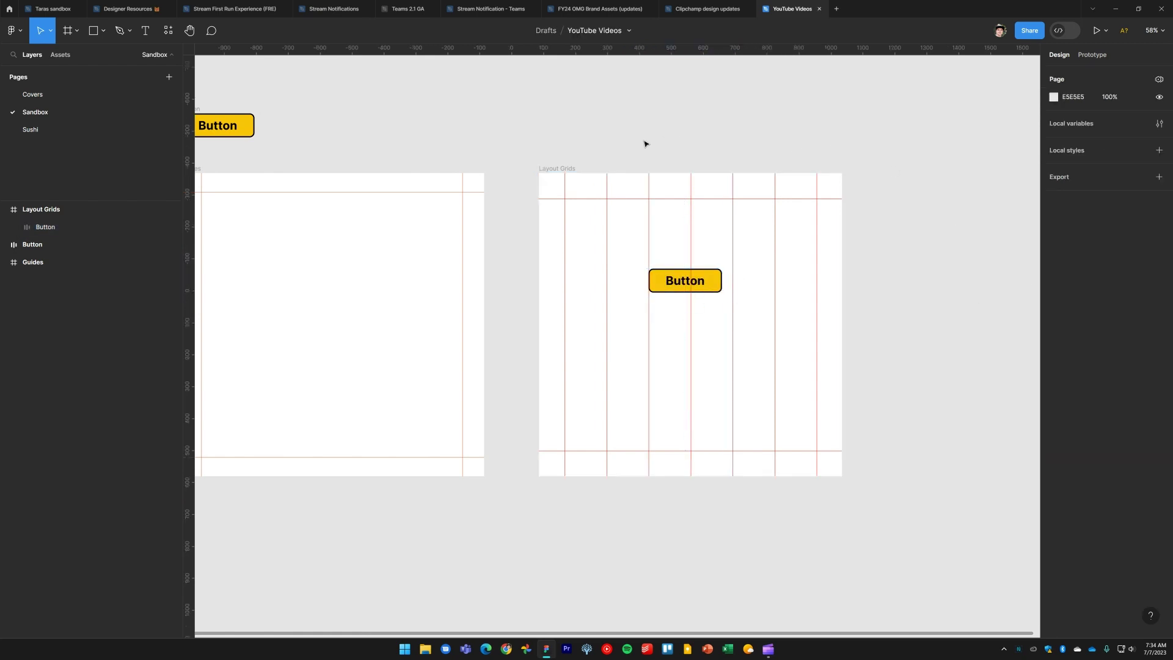
- Resize the Layout Grids frame to test the Button's positioning, then revert it
left_click(571, 168)
left_click_drag(844, 474, 903, 510)
key("Escape")
key("Escape")
scroll(681, 520, "left", 3)
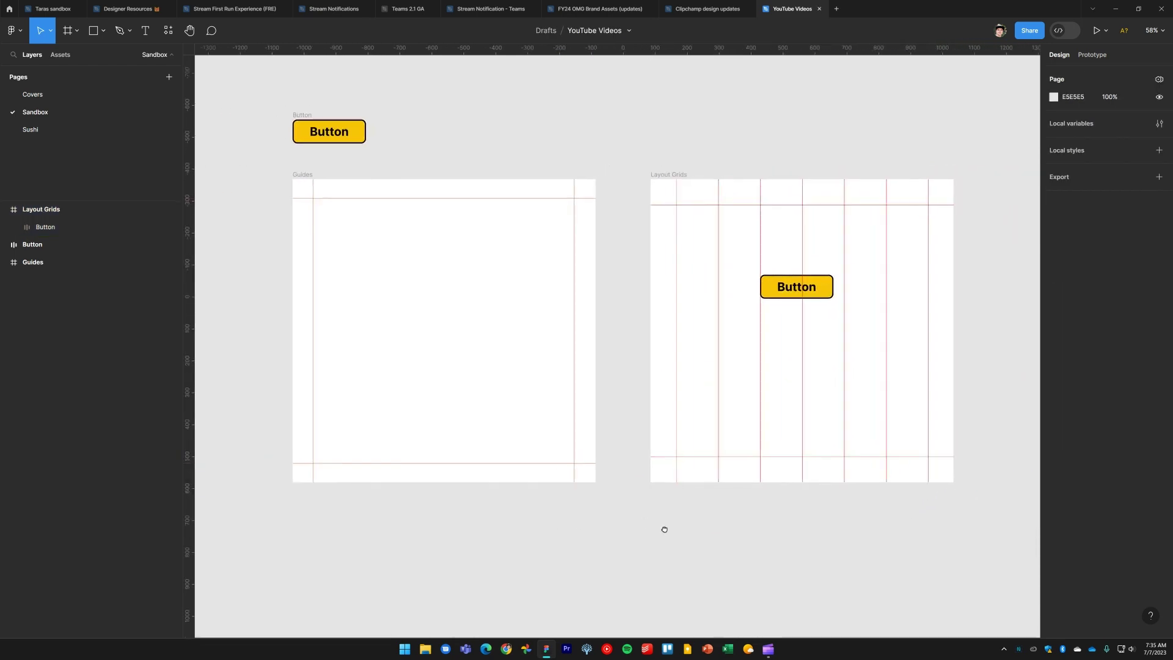